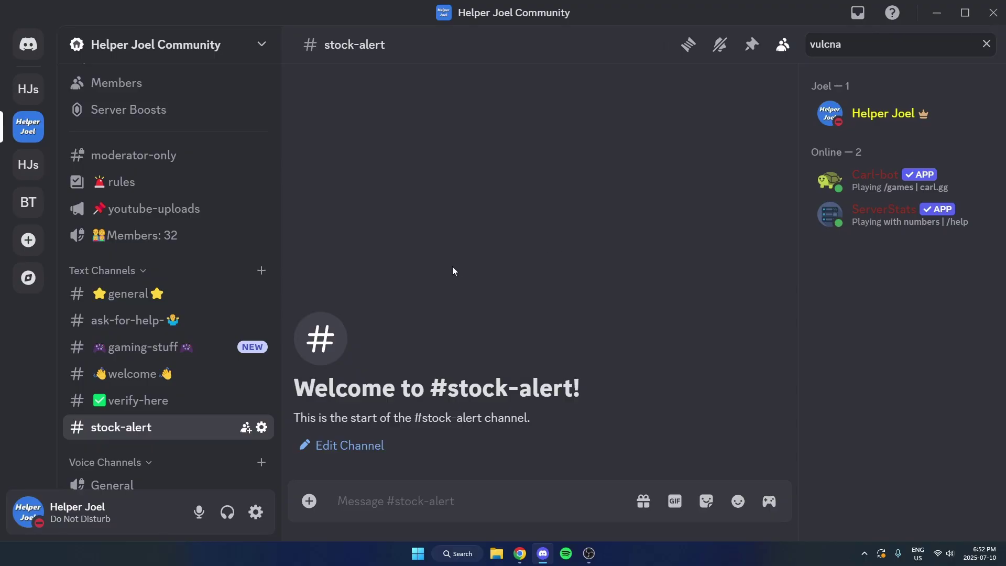
Search Discover's Apps for 'vulcan' and open the Vulcan stock bot's app page.
click(33, 286)
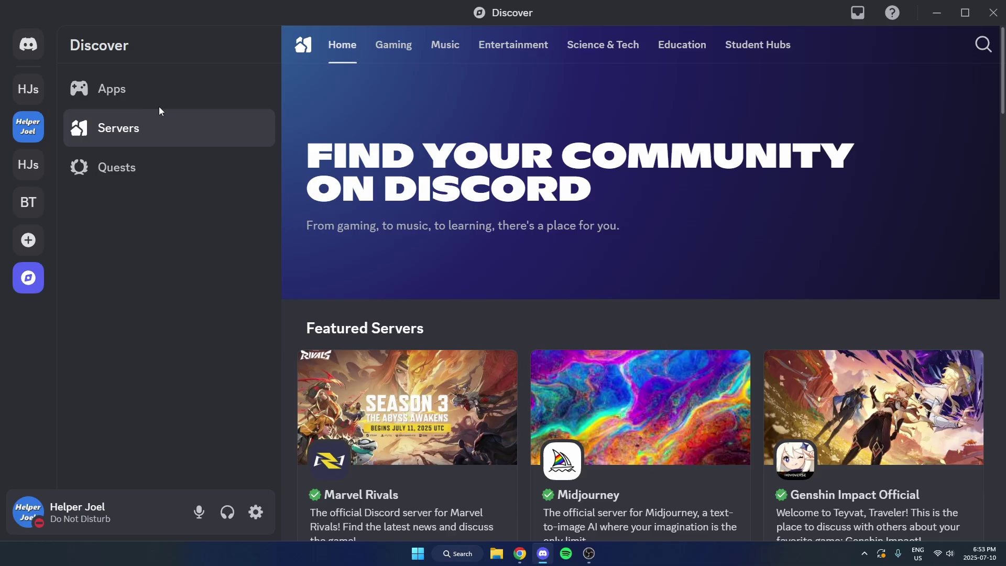
click(154, 101)
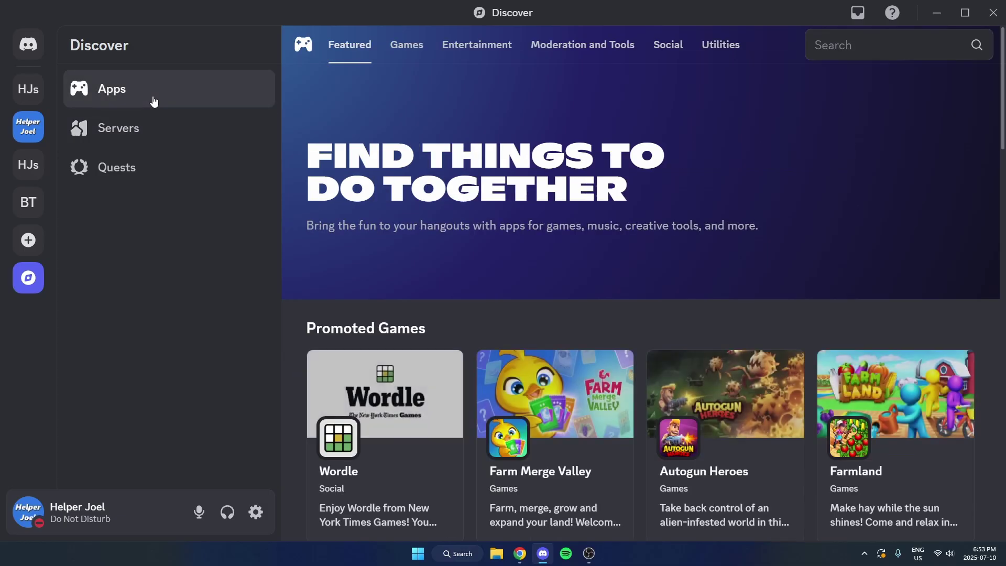
click(860, 44)
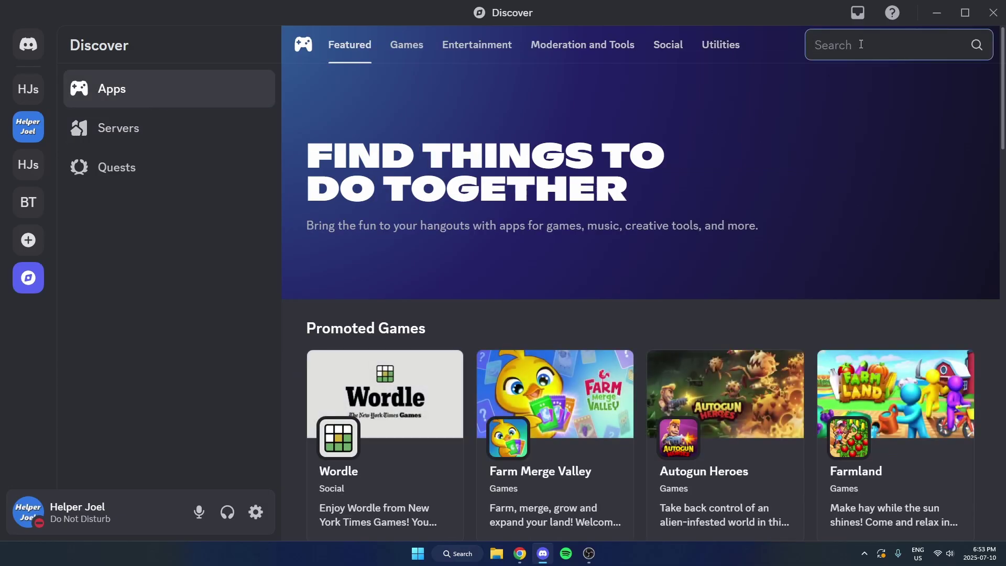
text(vulcan)
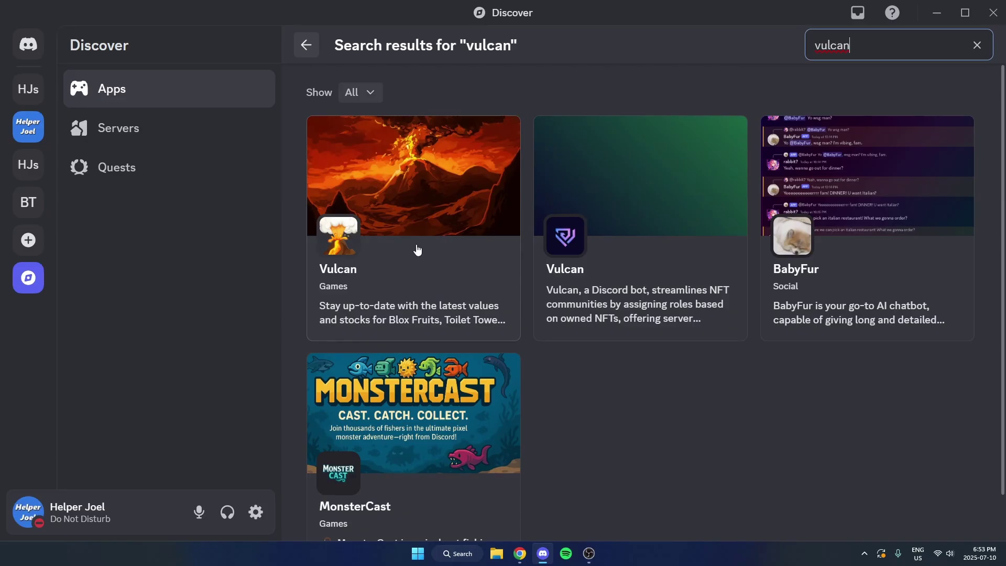
click(417, 250)
Add and authorize Vulcan on the Helper Joel Community server, then return to that server.
click(880, 301)
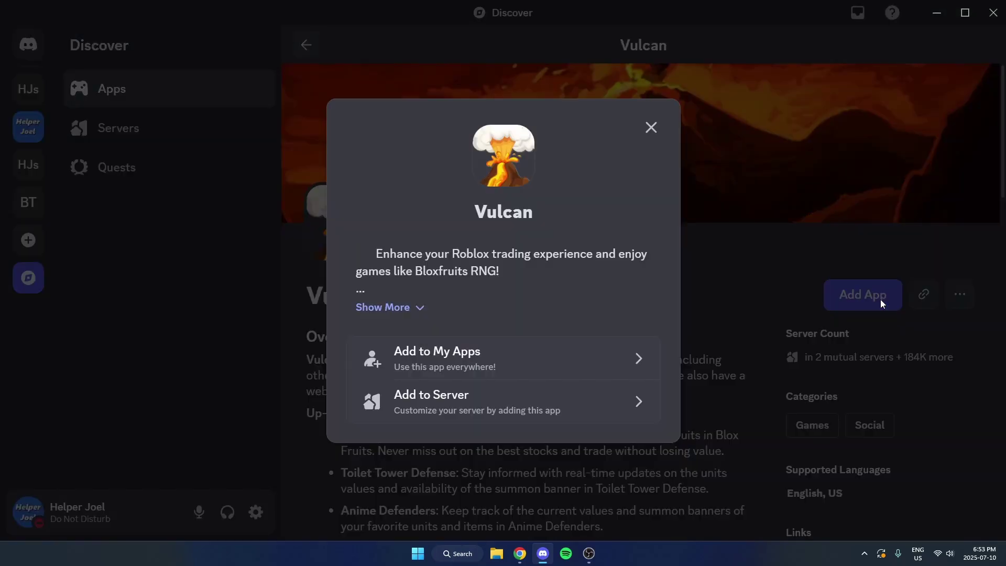
click(553, 406)
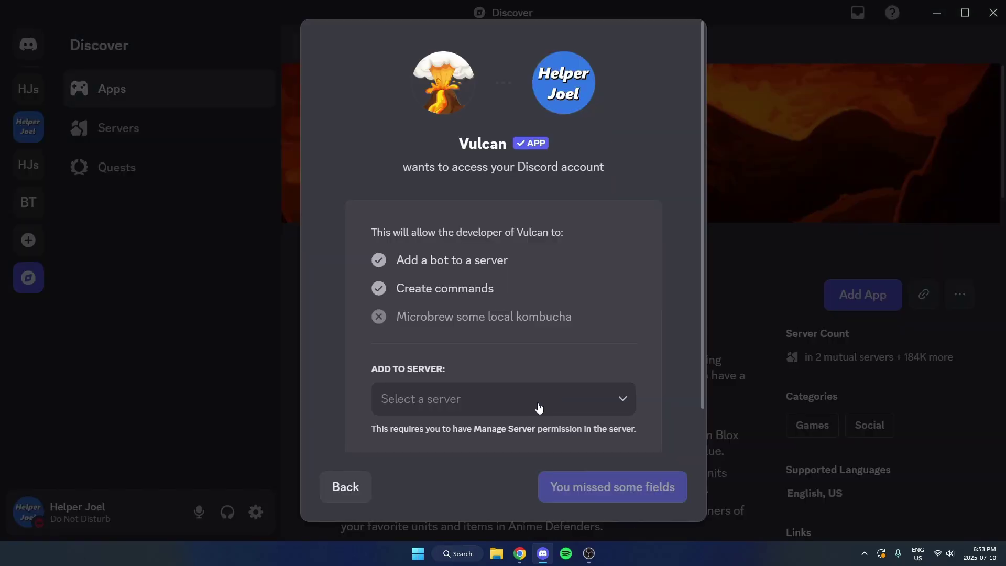
click(538, 407)
click(472, 440)
click(655, 490)
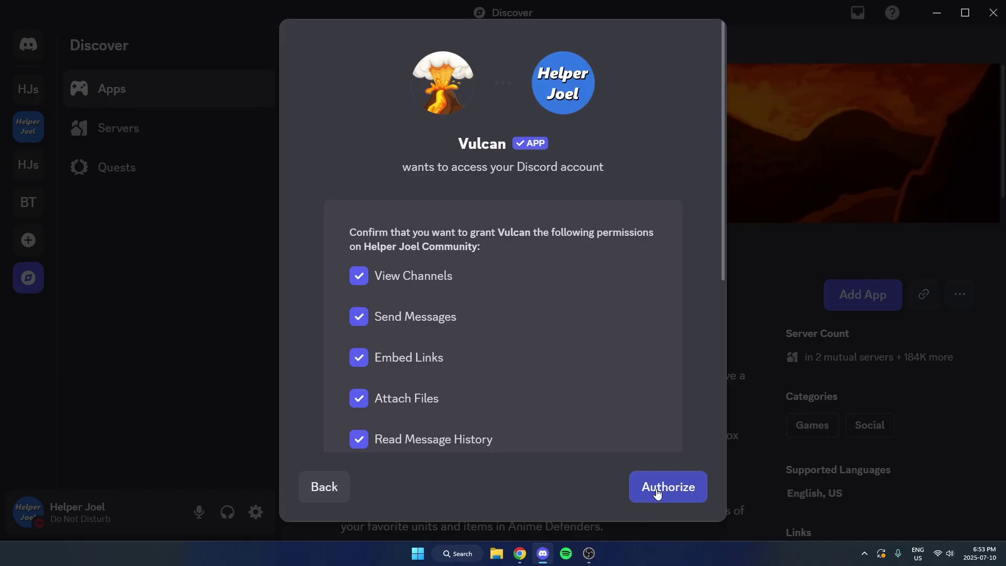
click(657, 492)
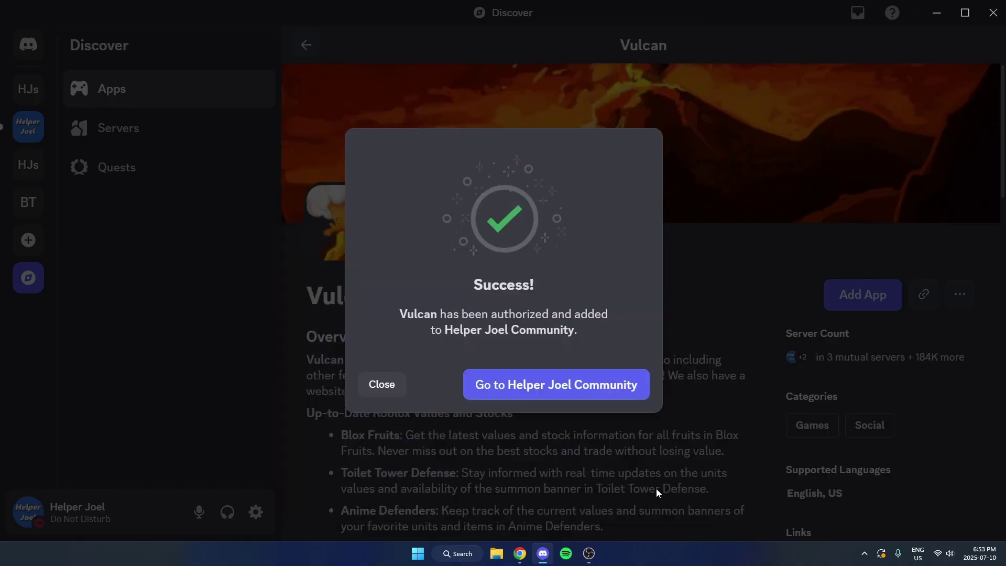
click(381, 390)
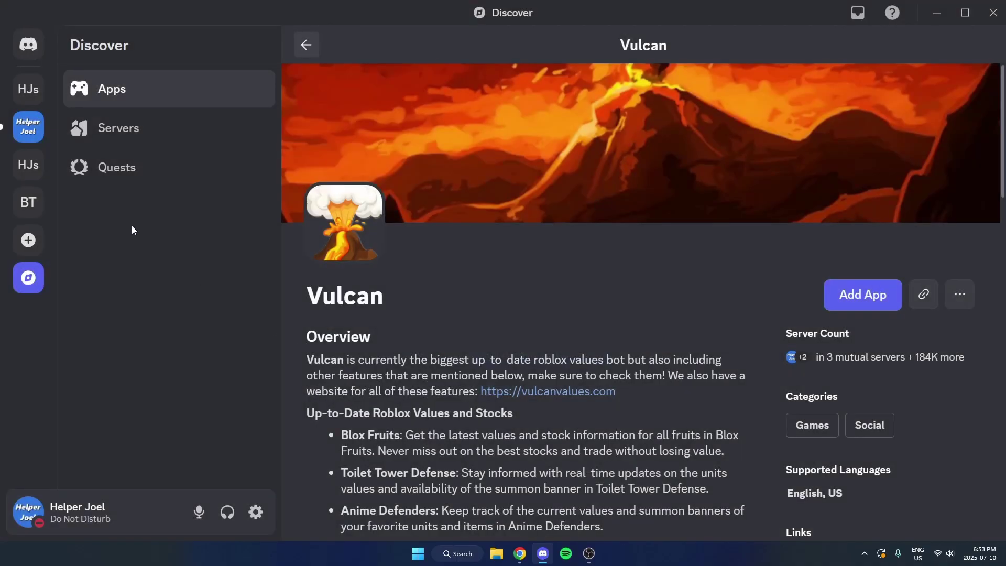
click(27, 131)
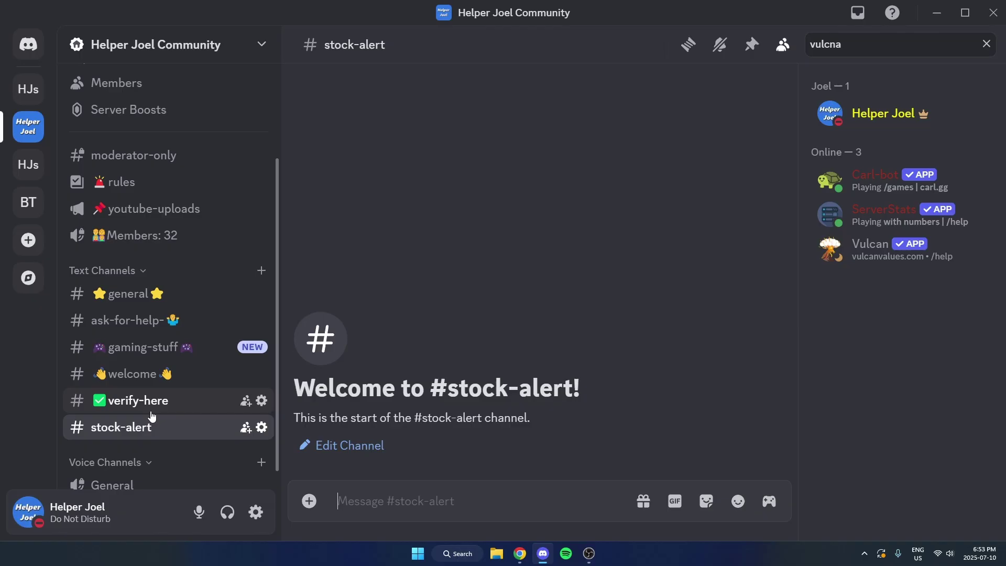
Add Vulcan to #stock-alert's channel permissions with Manage Webhooks allowed, and save.
click(261, 427)
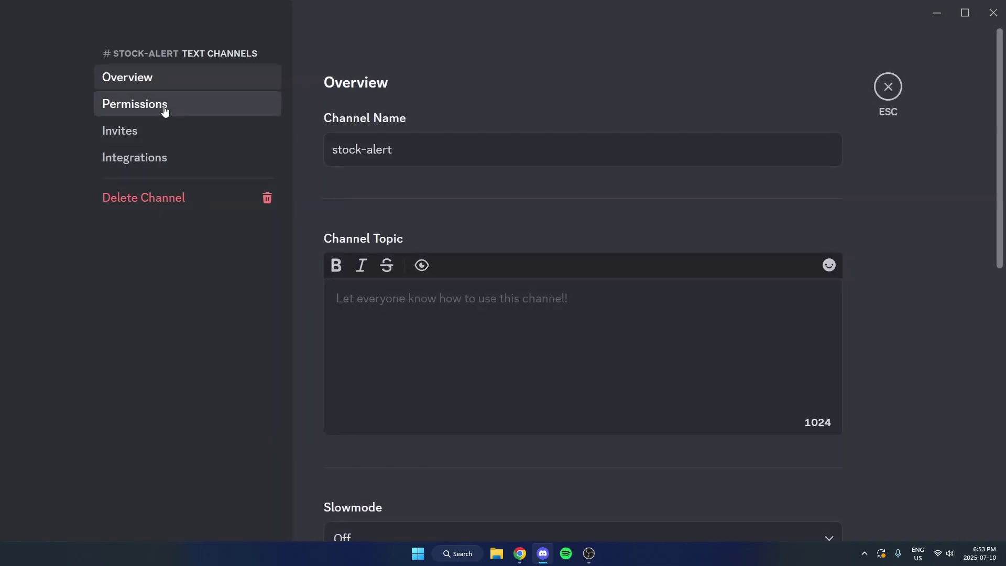
click(165, 108)
scroll(407, 357, down, 2)
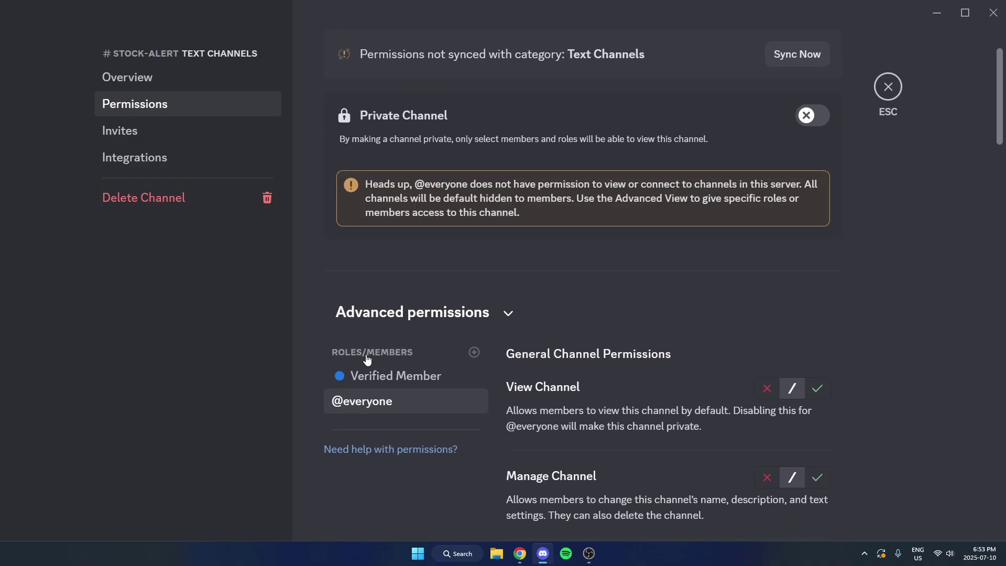
click(474, 352)
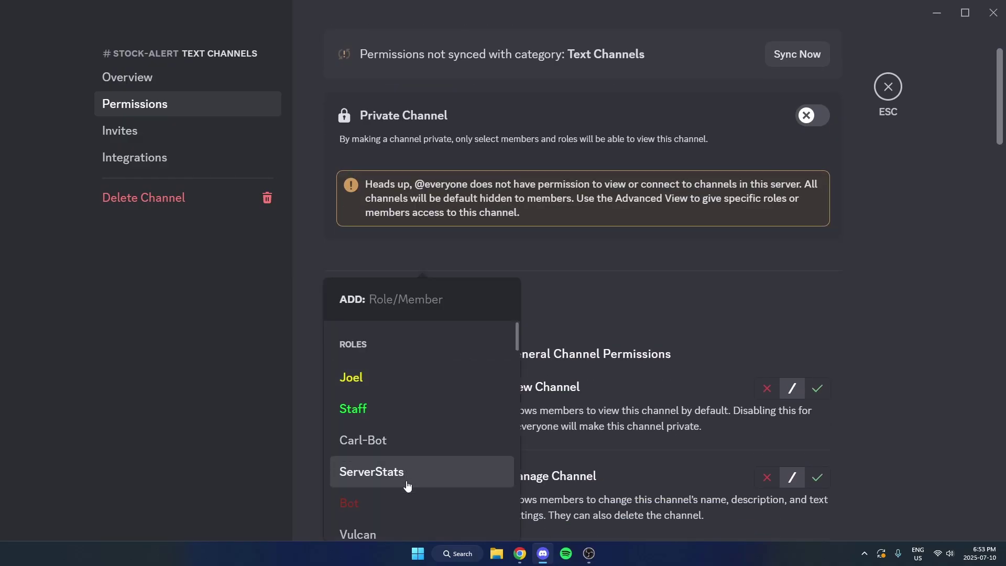
click(396, 534)
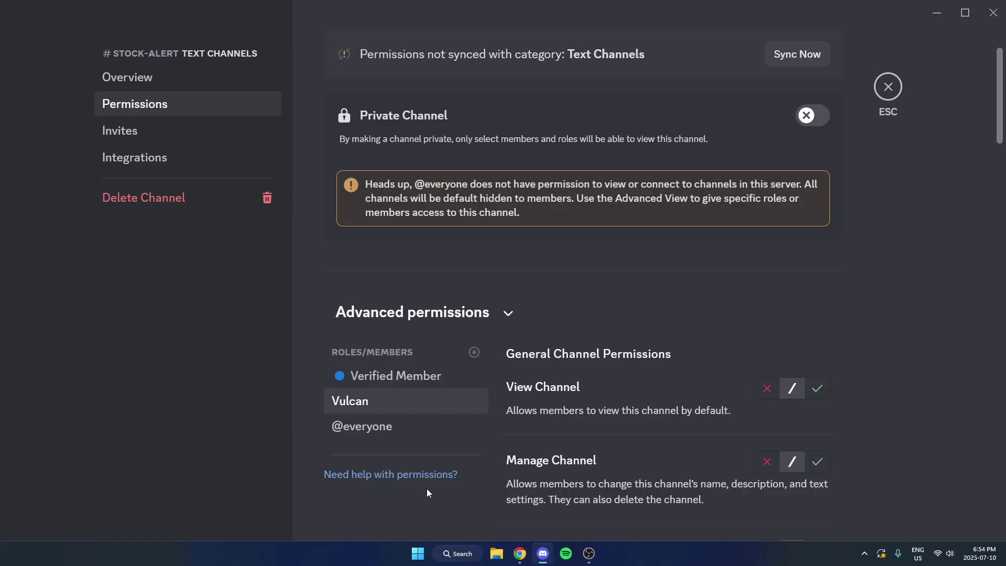
scroll(461, 472, down, 5)
scroll(534, 391, down, 1)
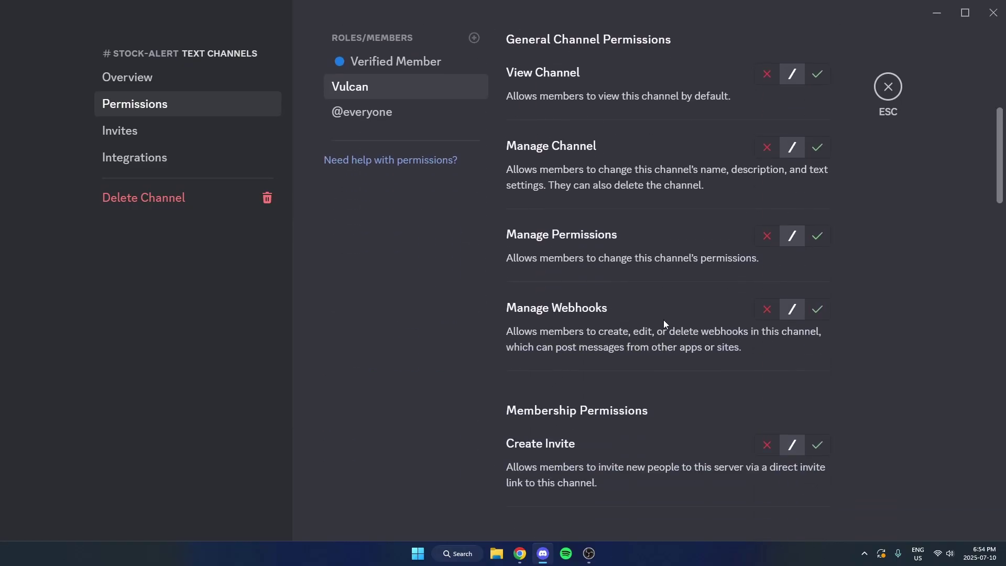
click(822, 312)
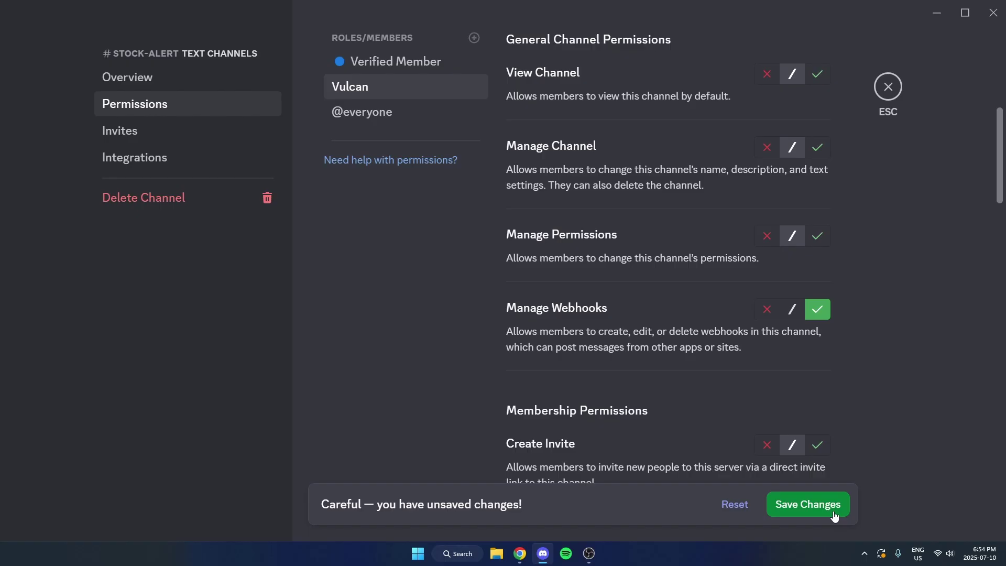
click(819, 506)
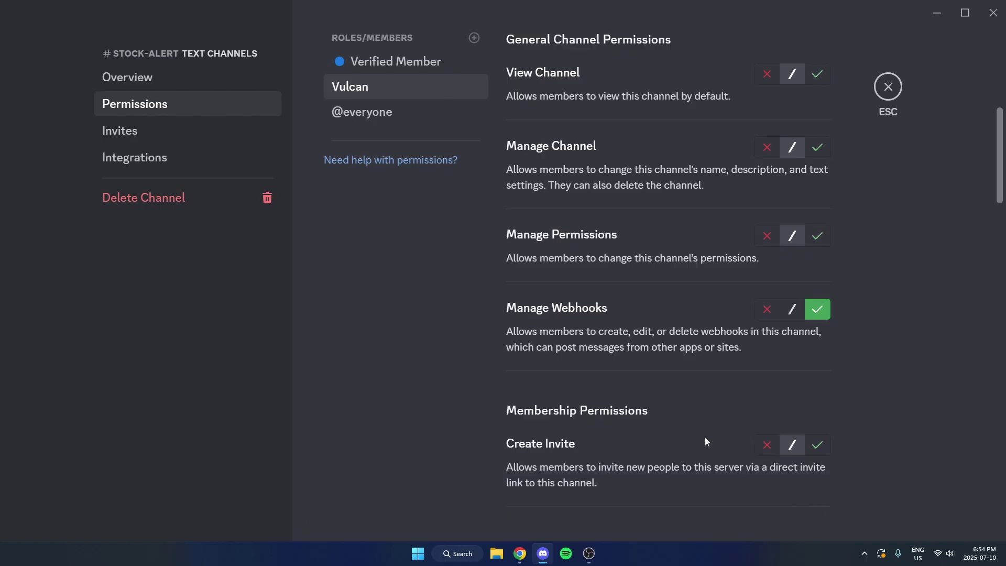
click(888, 86)
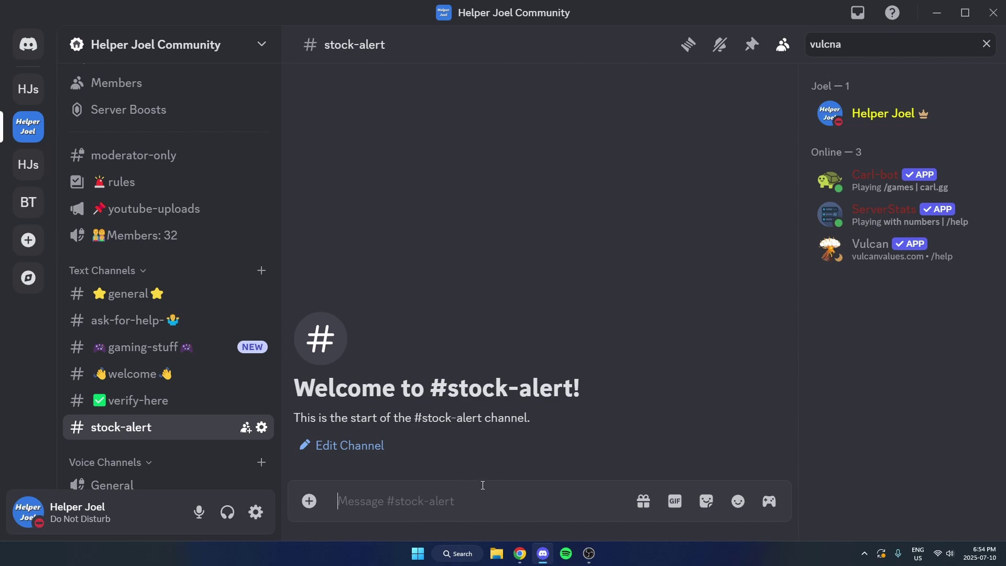
text(/)
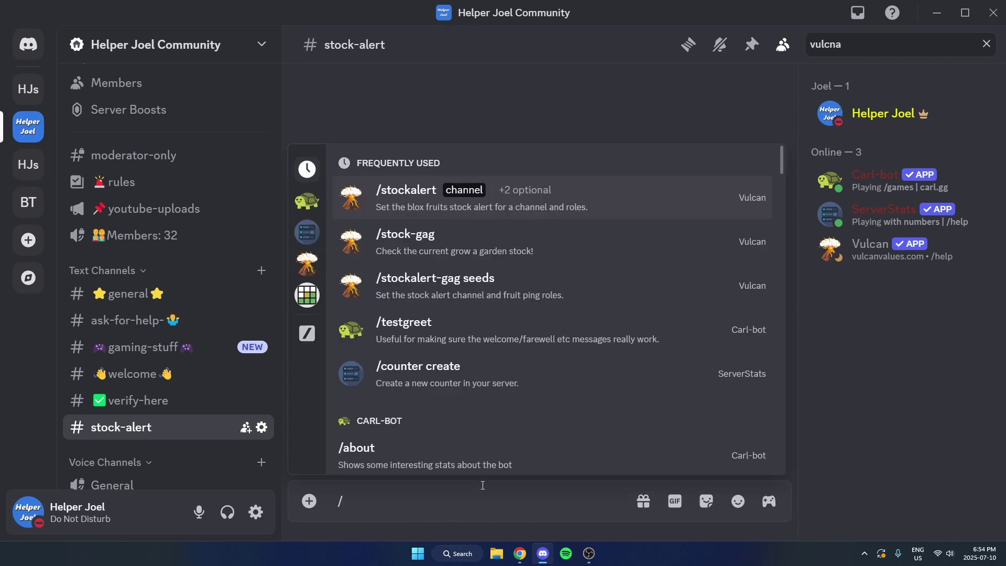
text(stockalert)
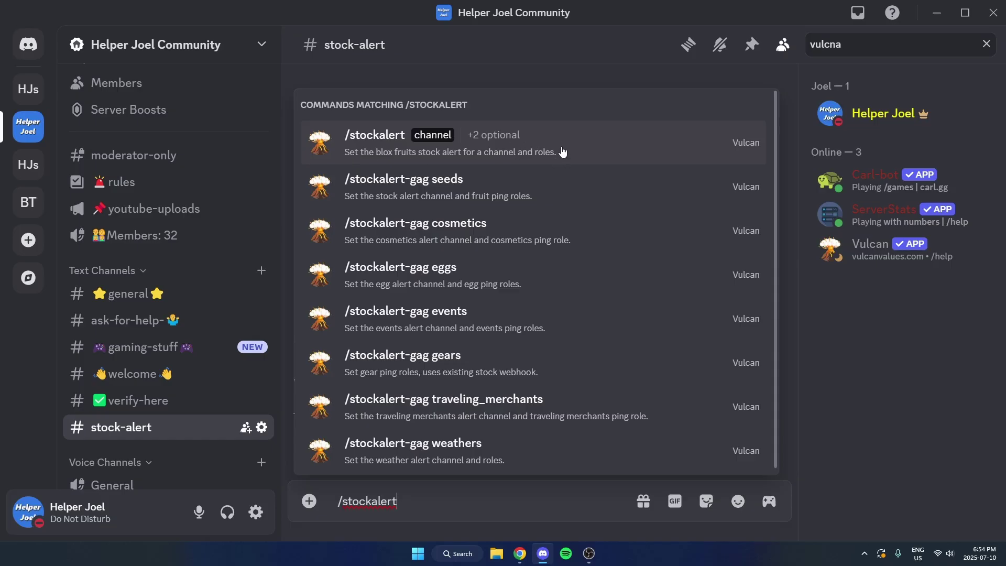
click(486, 152)
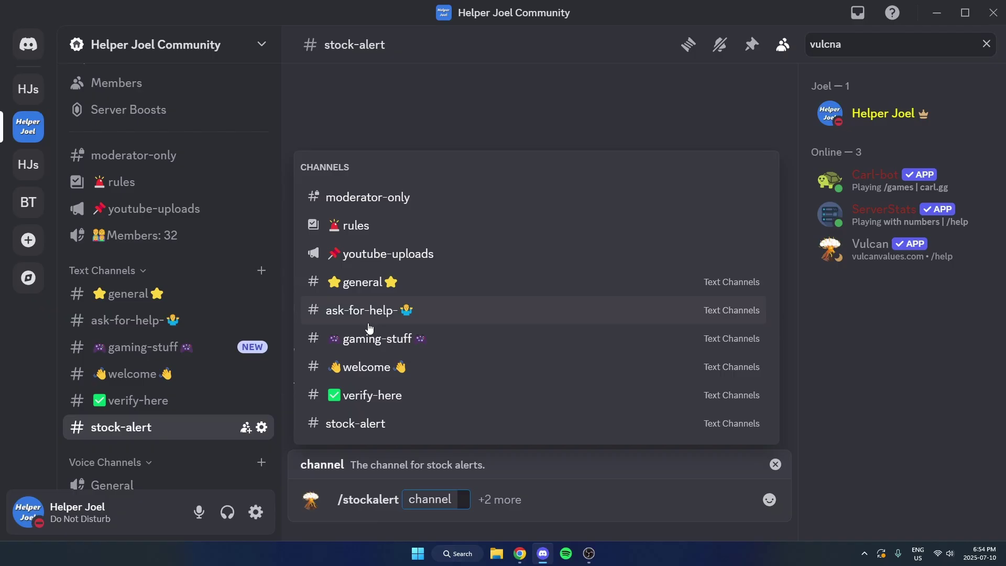
click(359, 433)
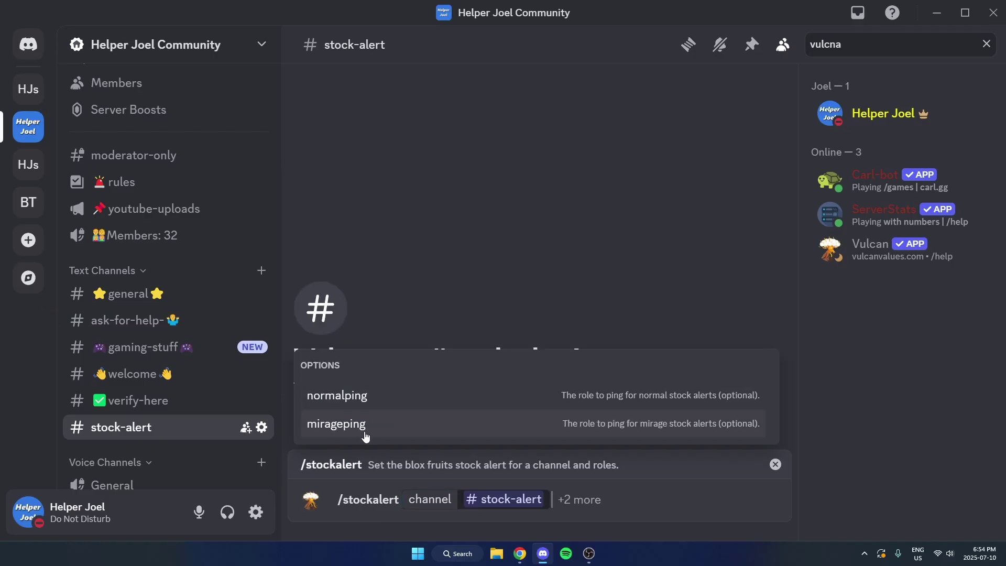
click(398, 404)
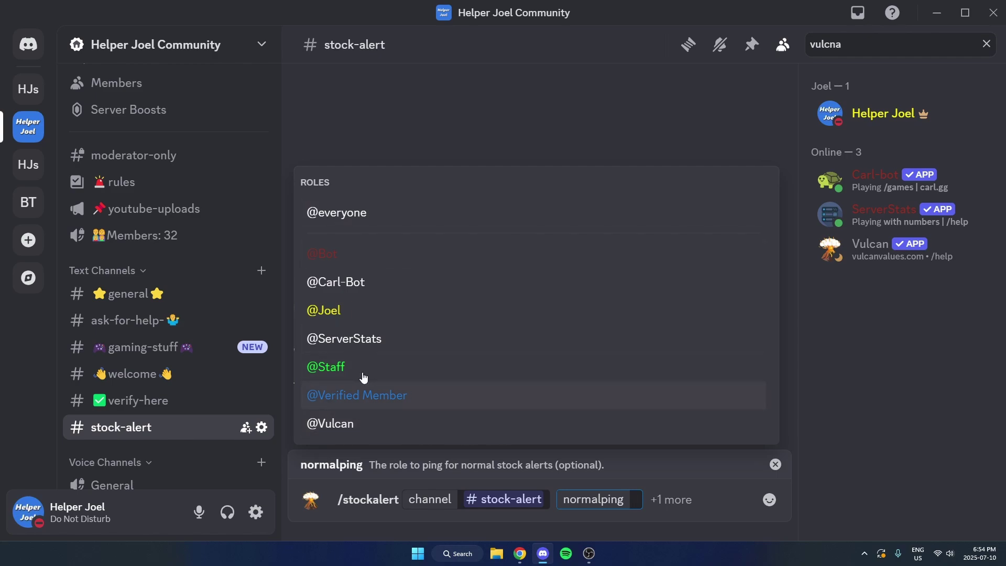
click(373, 311)
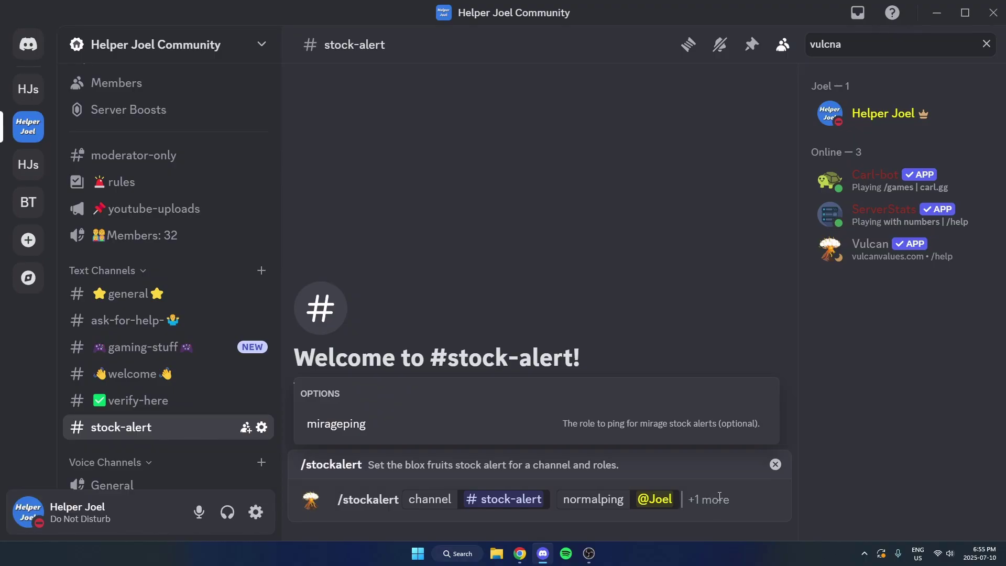
key(BackSpace)
key(BackSpace)
key(BackSpace)
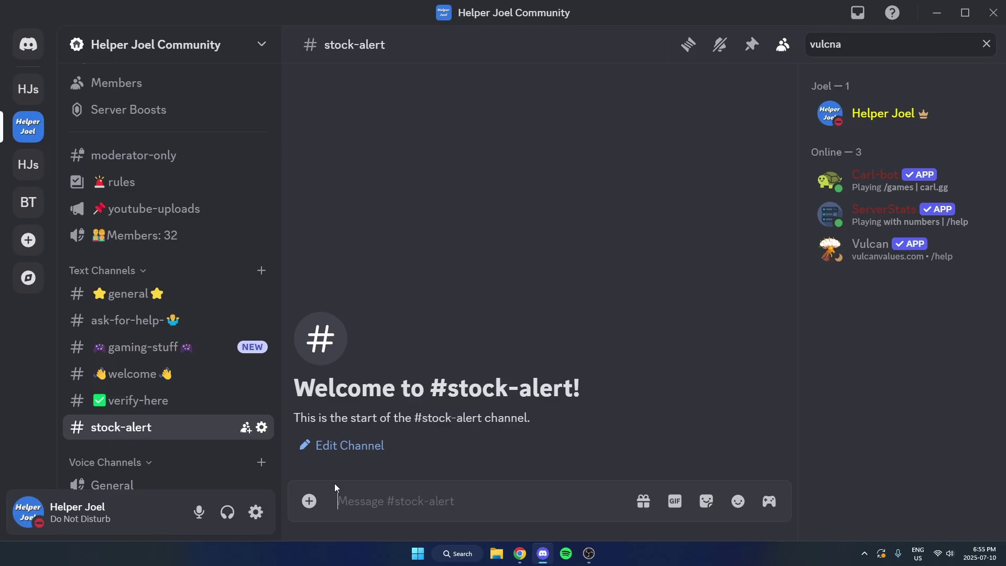
Start Vulcan's /stockalert-gag seeds command with stockchannel set to #stock-alert, then browse the fruit role options.
text(/)
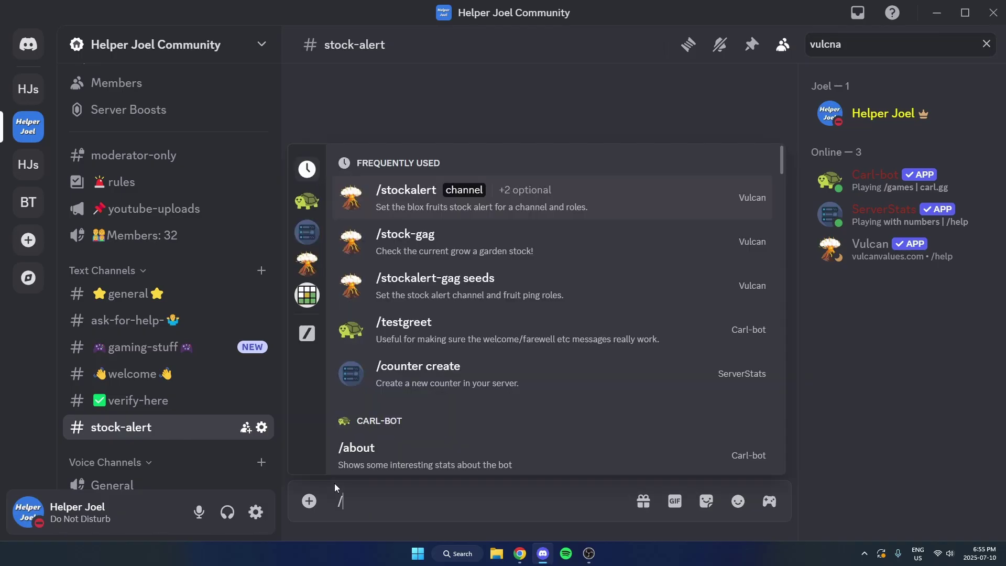
text(stockalert)
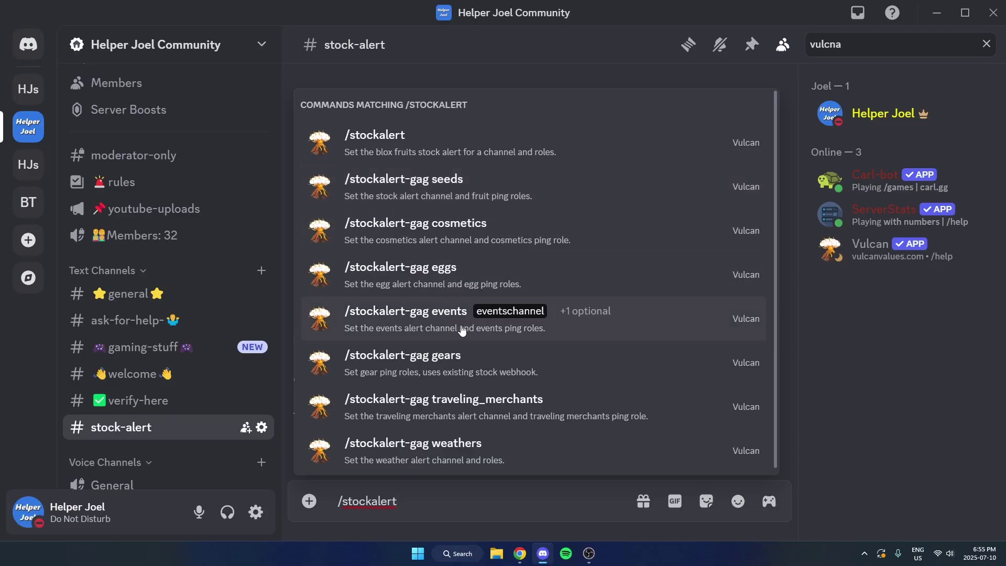
click(428, 190)
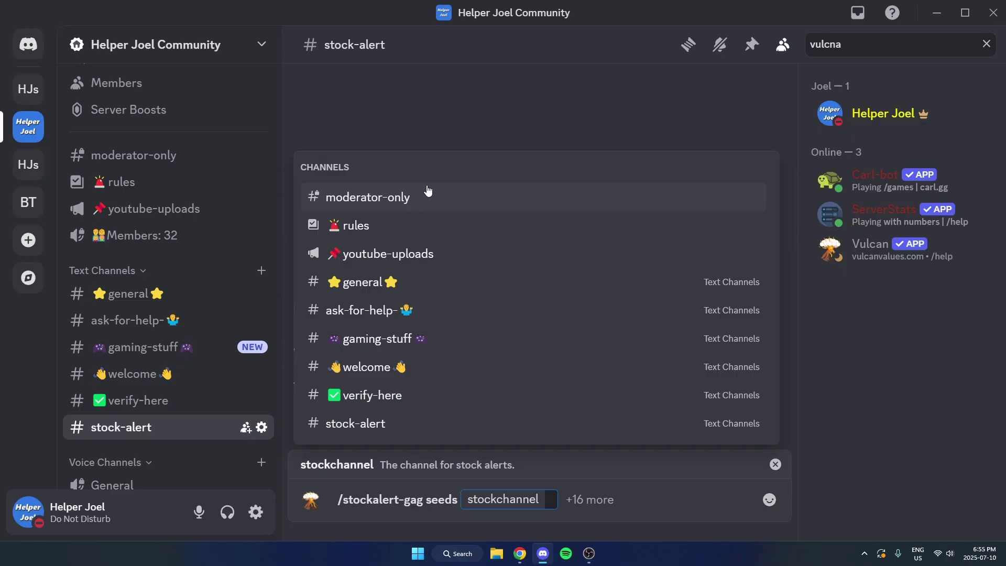
click(339, 428)
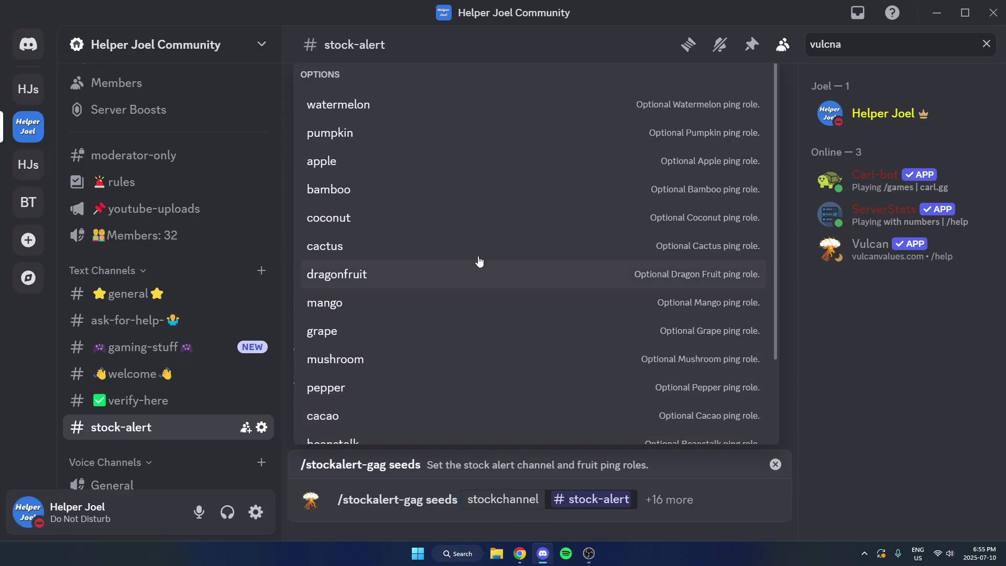
scroll(448, 146, down, 2)
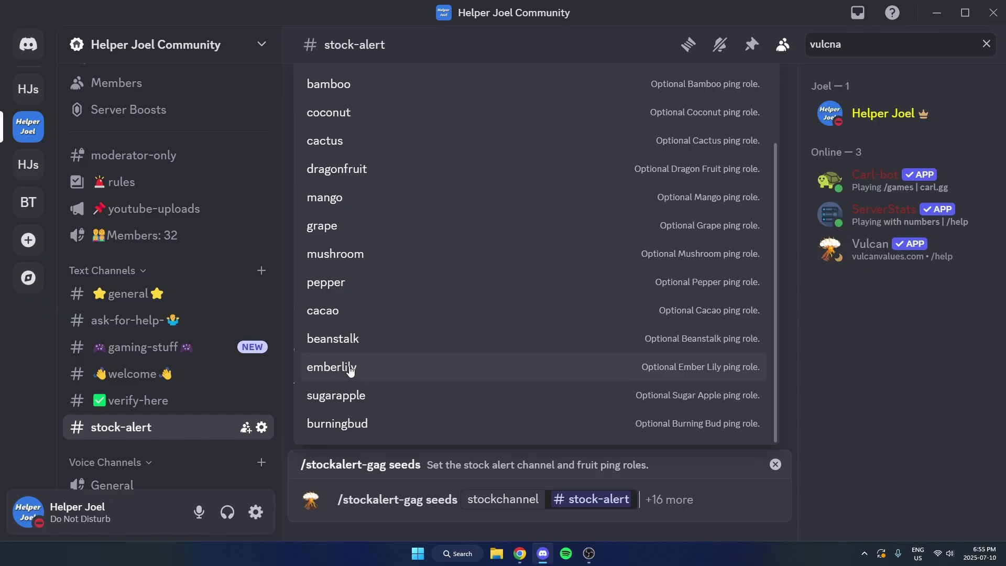
scroll(539, 356, up, 2)
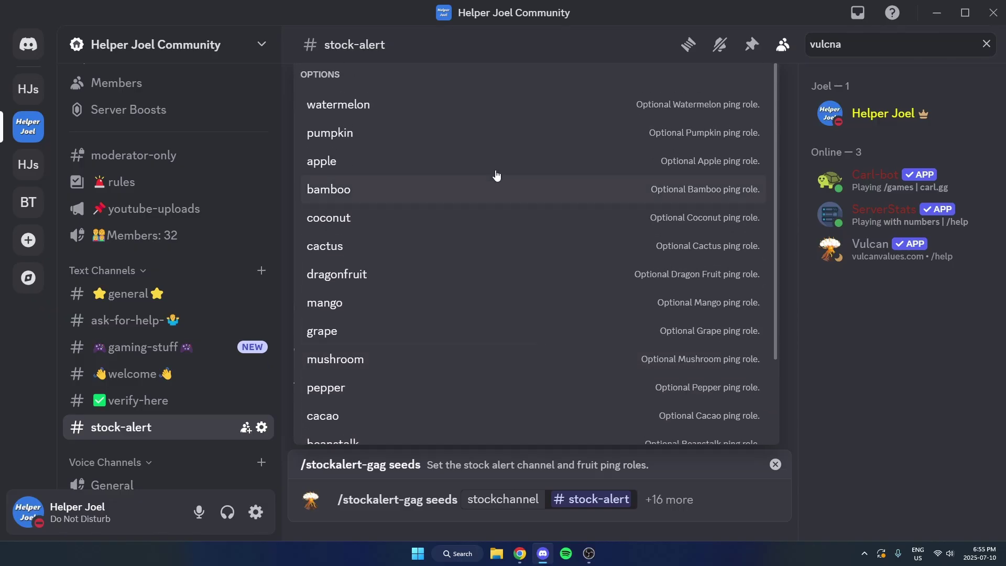
scroll(346, 351, down, 2)
click(375, 344)
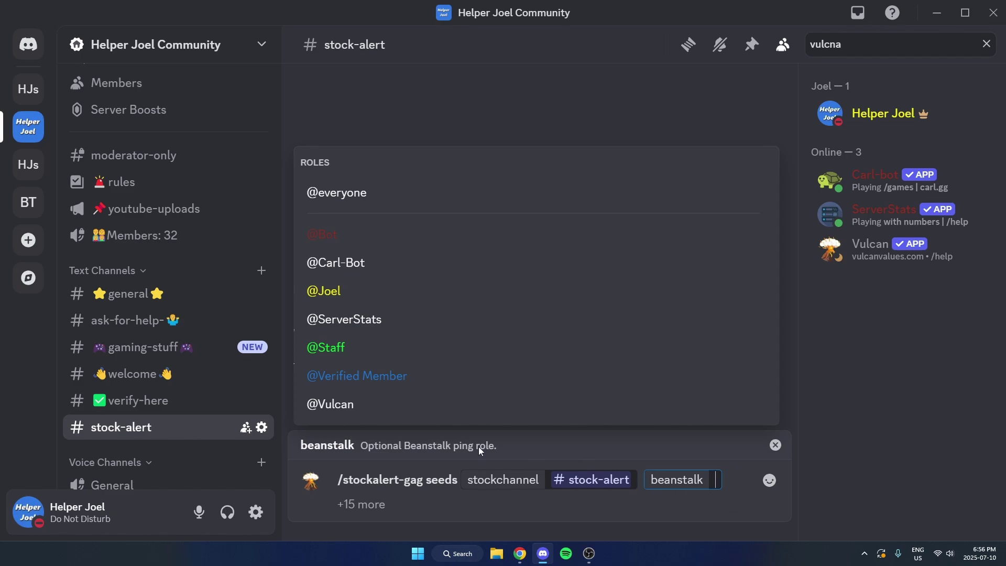
click(375, 296)
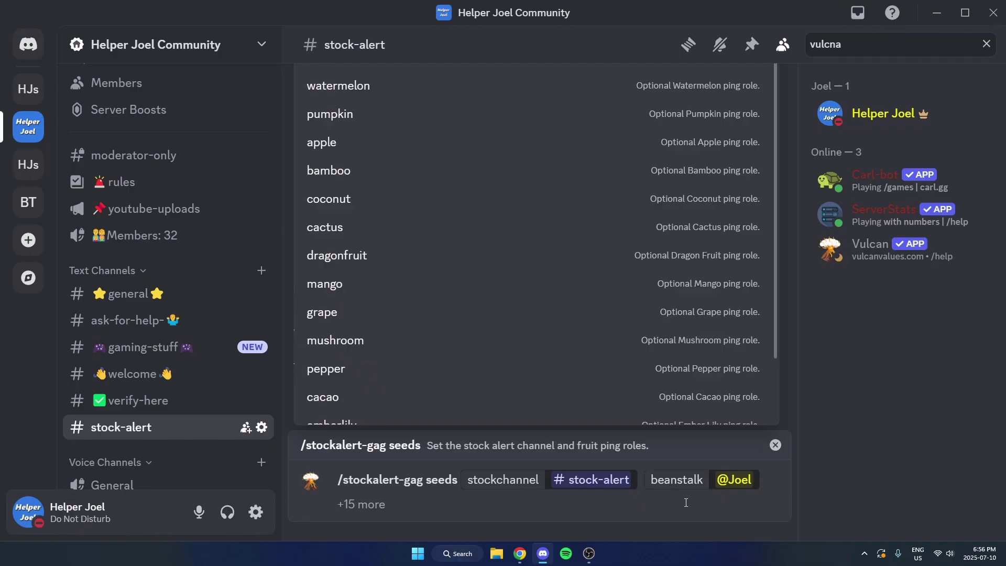
key(Return)
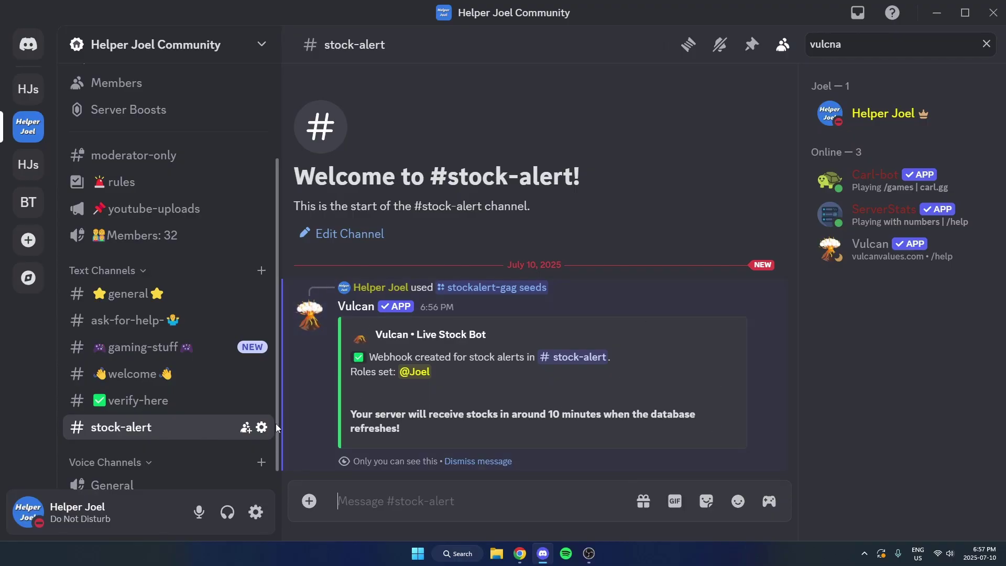
click(261, 428)
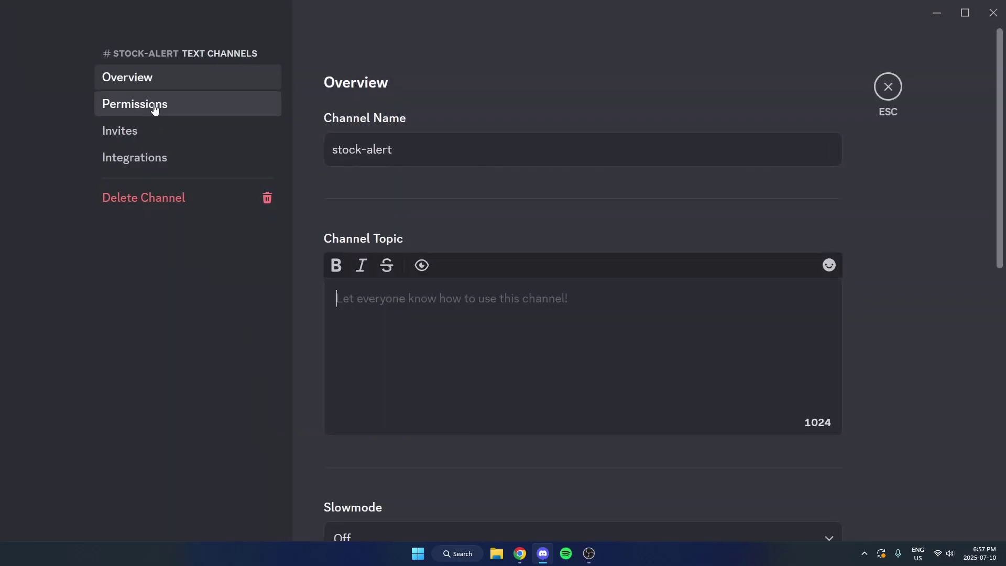
click(157, 105)
scroll(417, 382, down, 3)
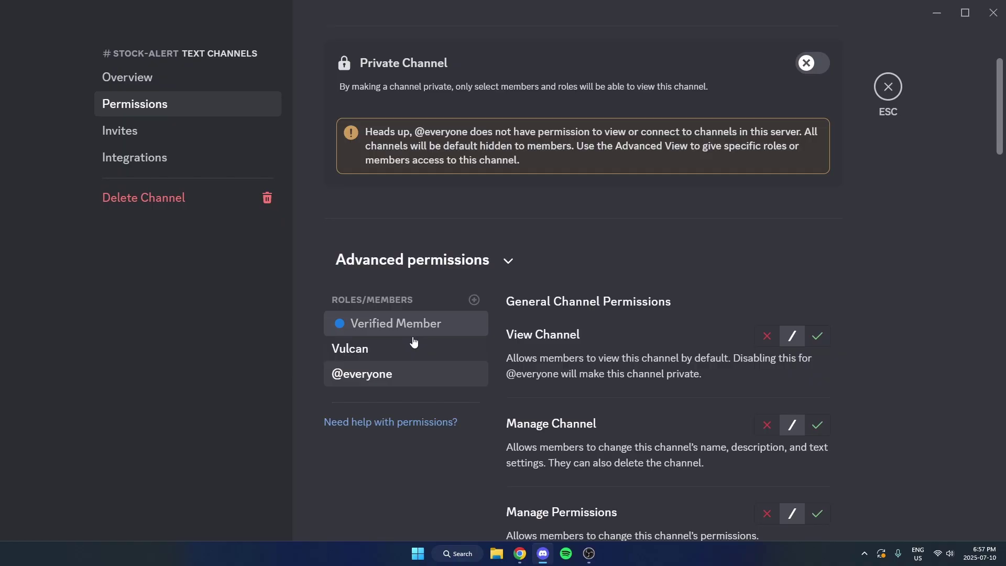
click(414, 354)
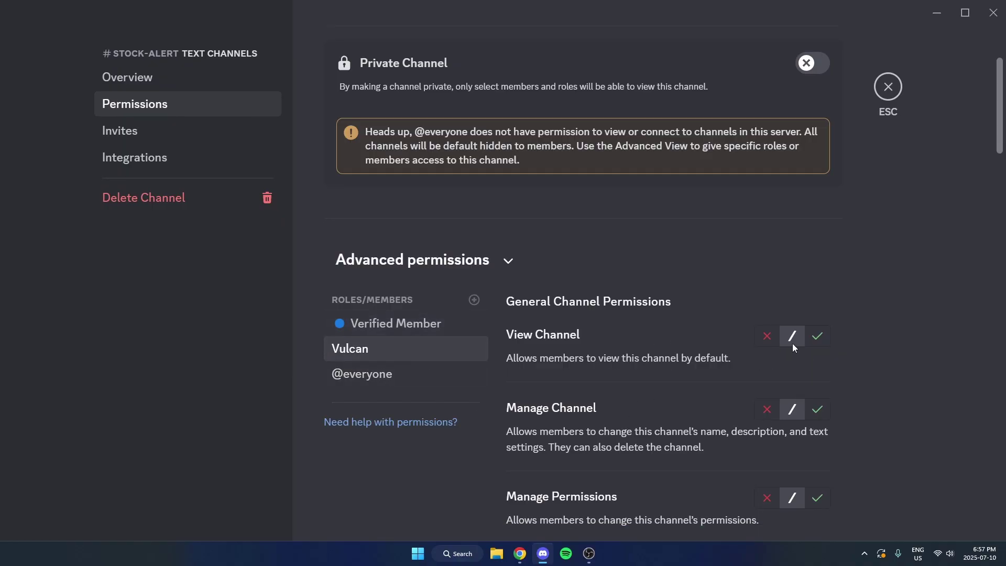
scroll(792, 347, down, 2)
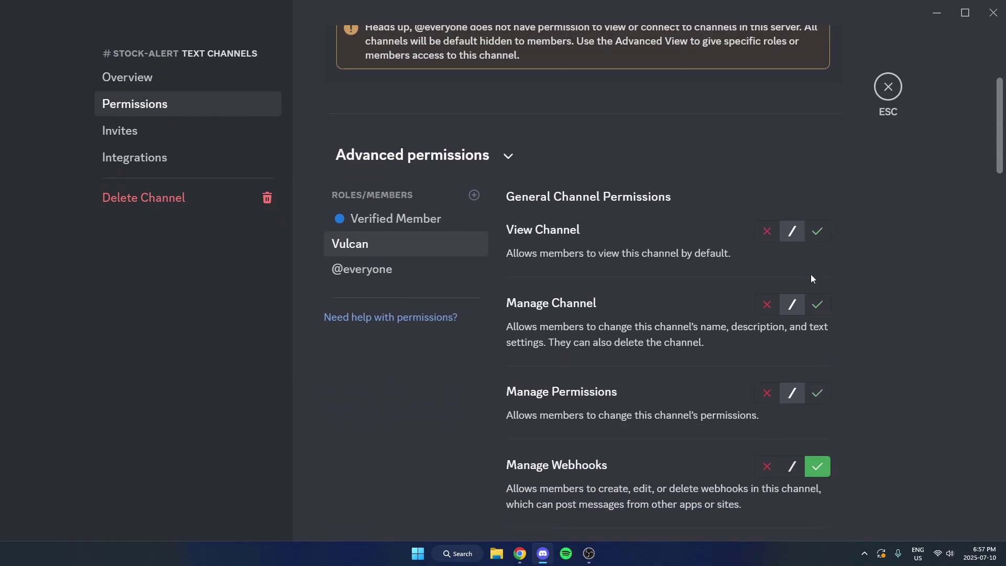
scroll(810, 275, down, 4)
click(888, 86)
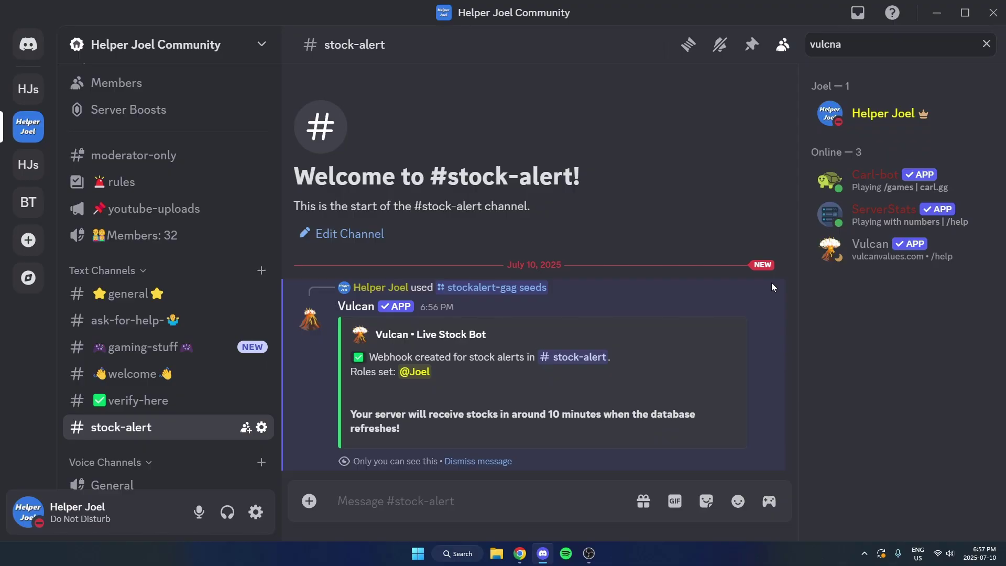